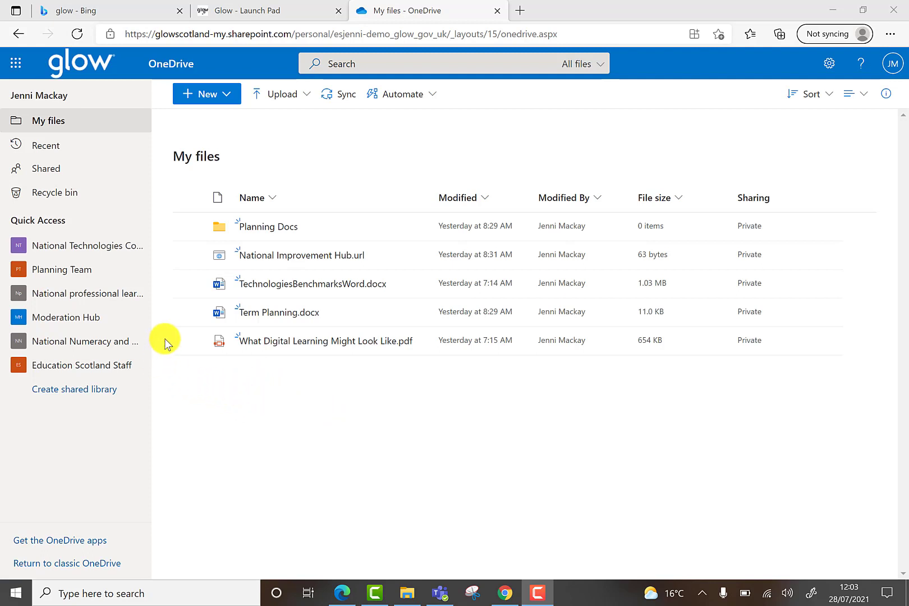
Select Term Planning.docx and open its Show actions (⋮) menu.
click(188, 312)
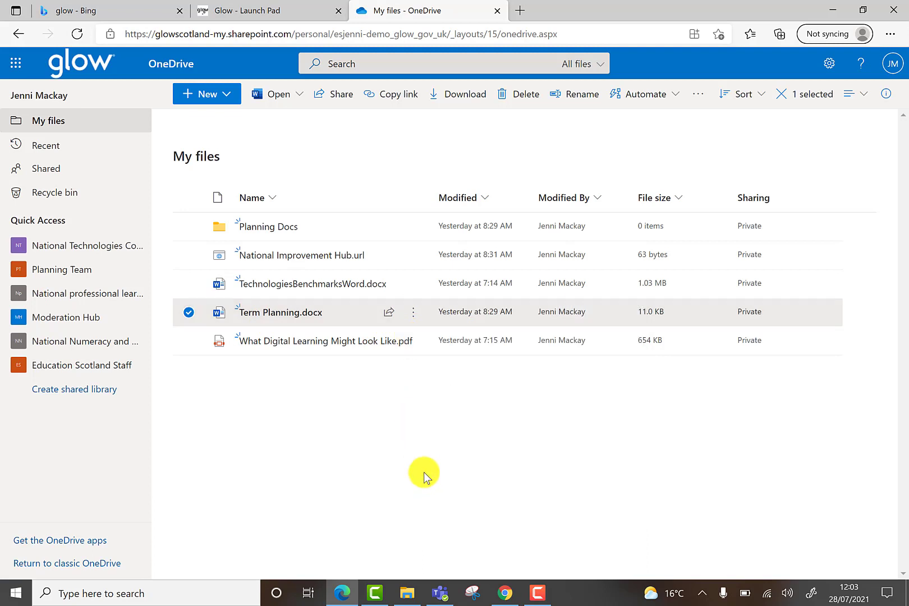
click(413, 315)
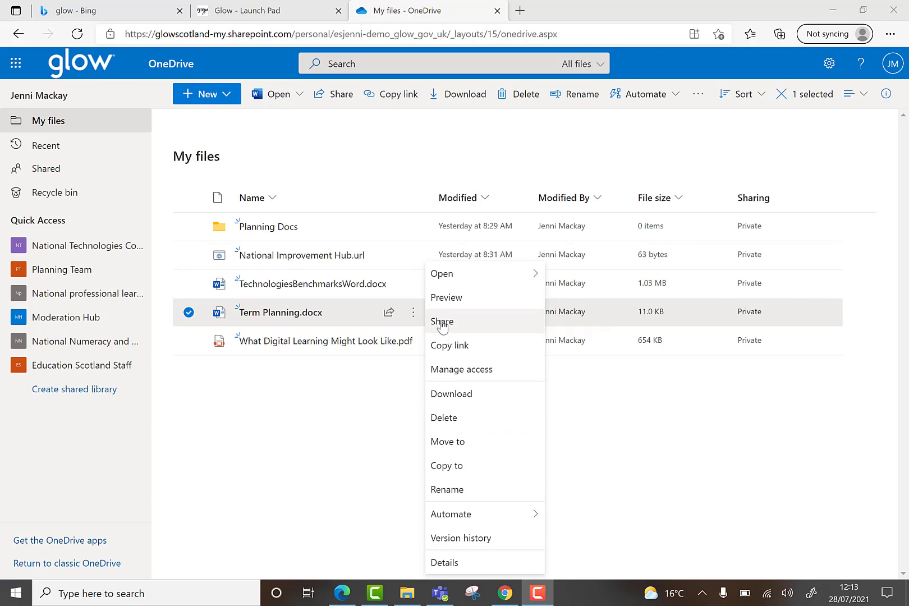
Choose Share for Term Planning.docx to bring up the Send link dialog.
click(443, 323)
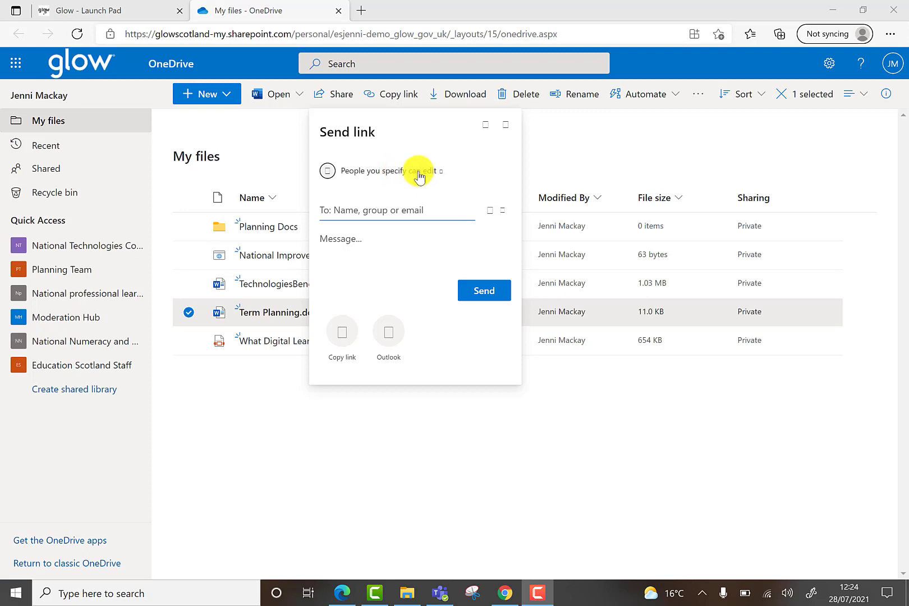
In link settings, try the editing, review-mode and download options, leaving Allow editing off and downloads allowed.
click(442, 172)
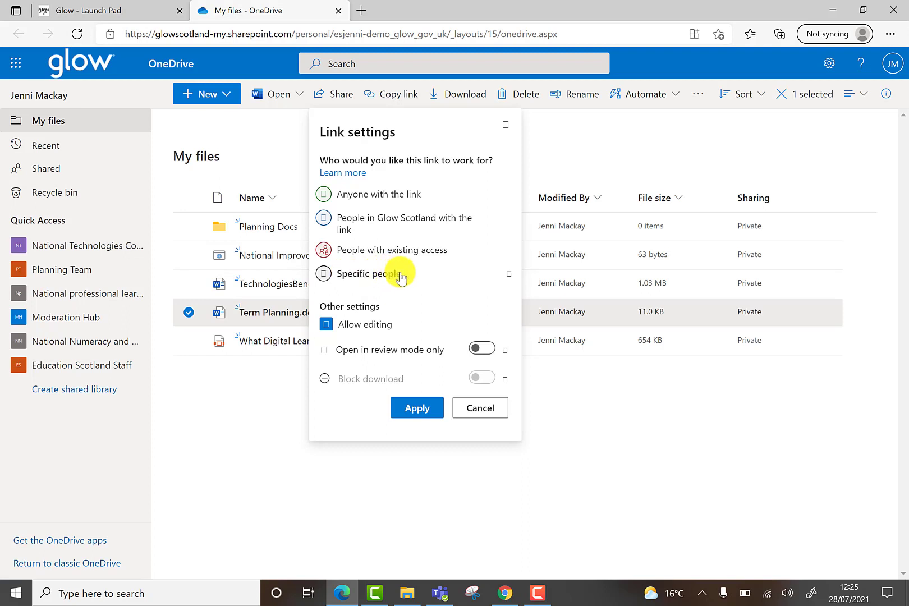
click(328, 327)
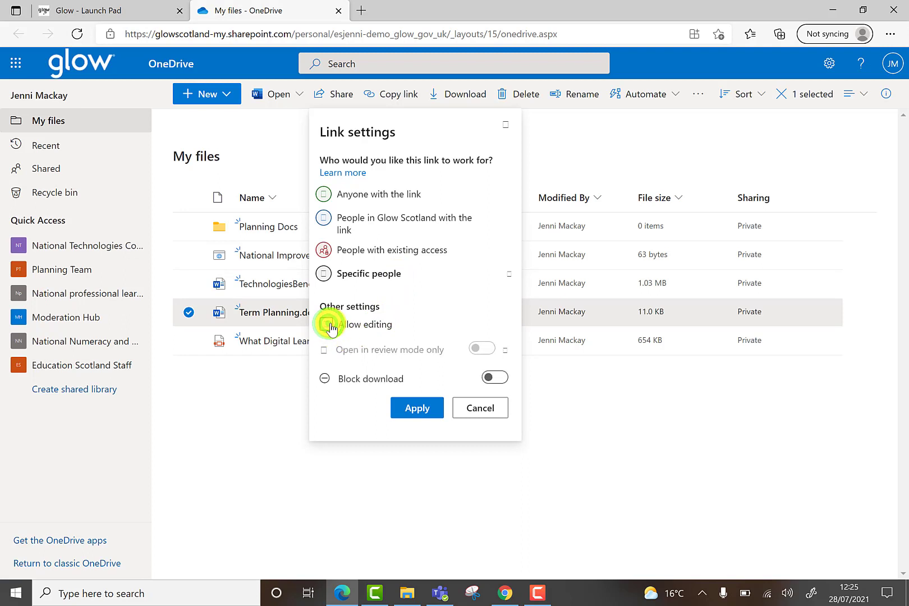
click(328, 326)
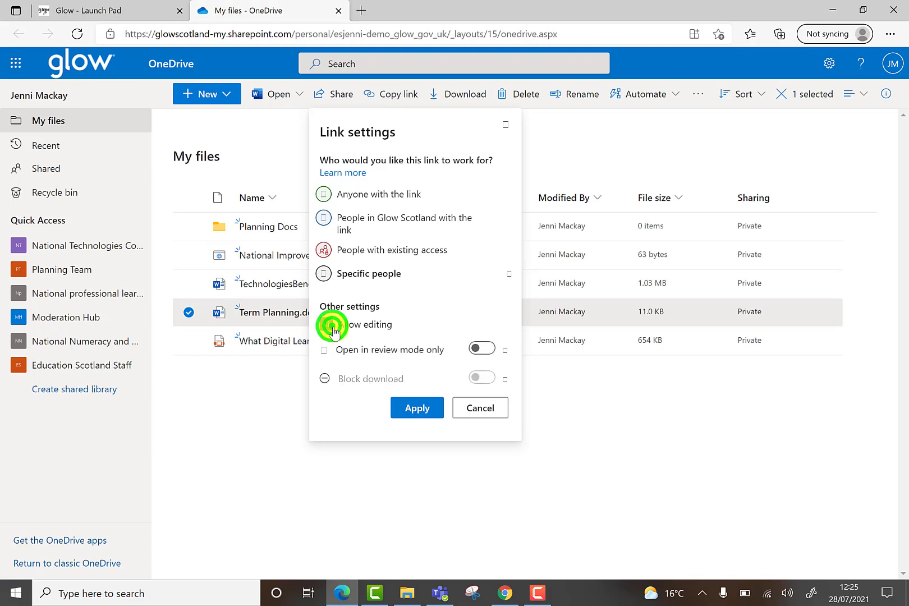
click(483, 350)
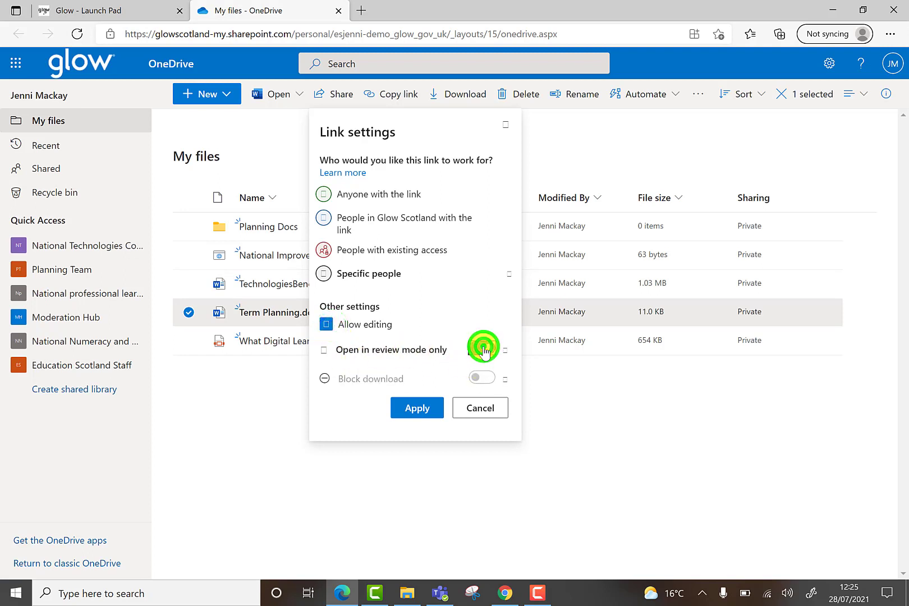
click(484, 349)
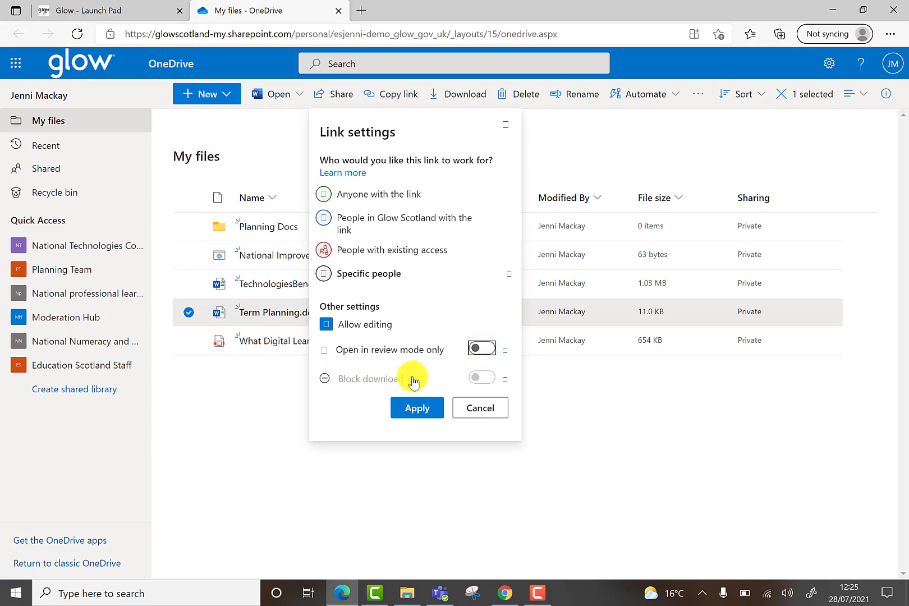
click(325, 324)
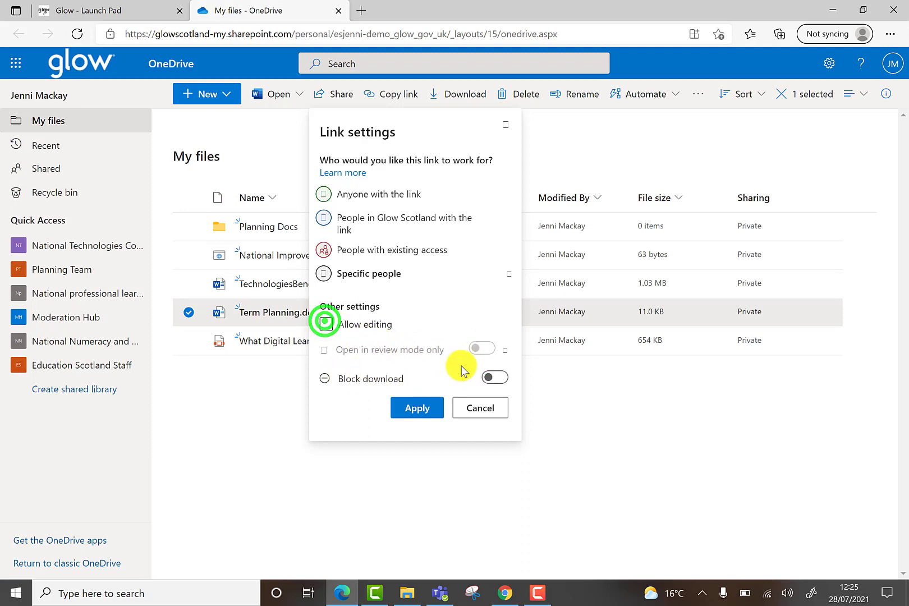
click(494, 379)
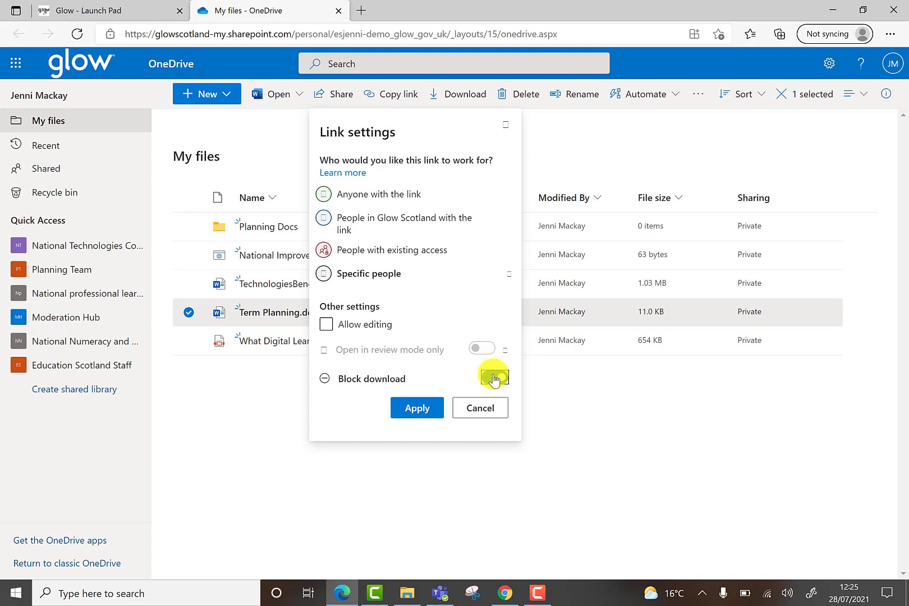
click(494, 377)
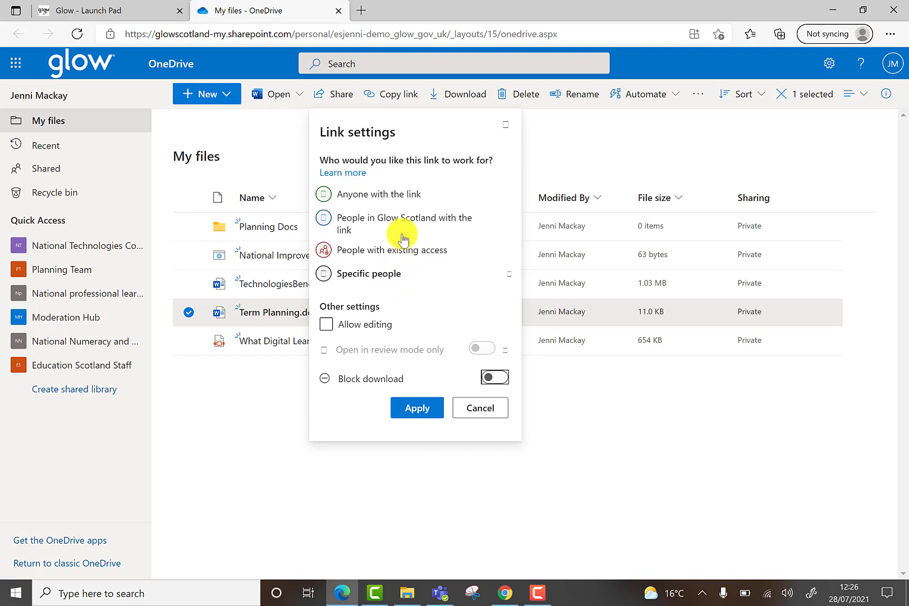
Switch the link to Anyone with the link, look at Set expiration date, and toggle Block download.
click(403, 199)
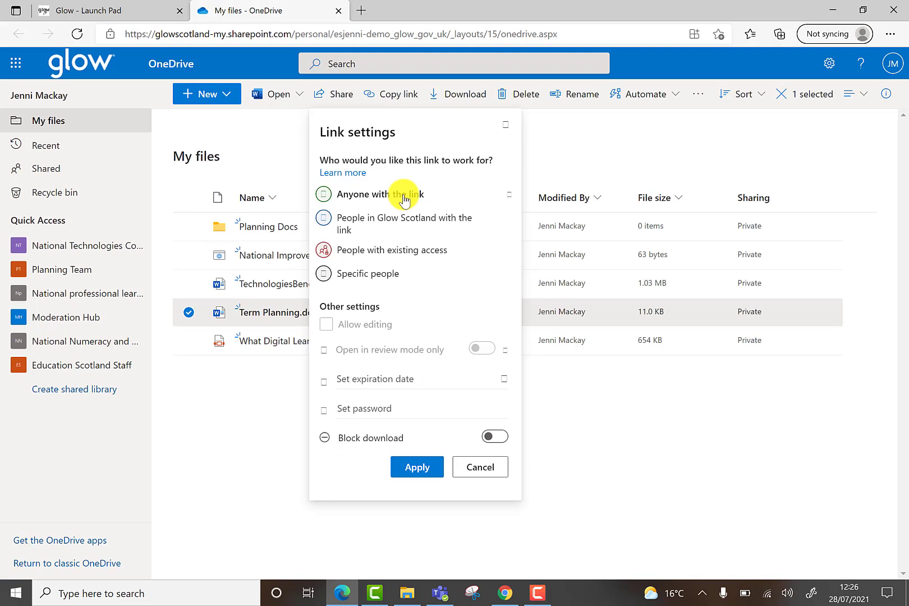
click(362, 381)
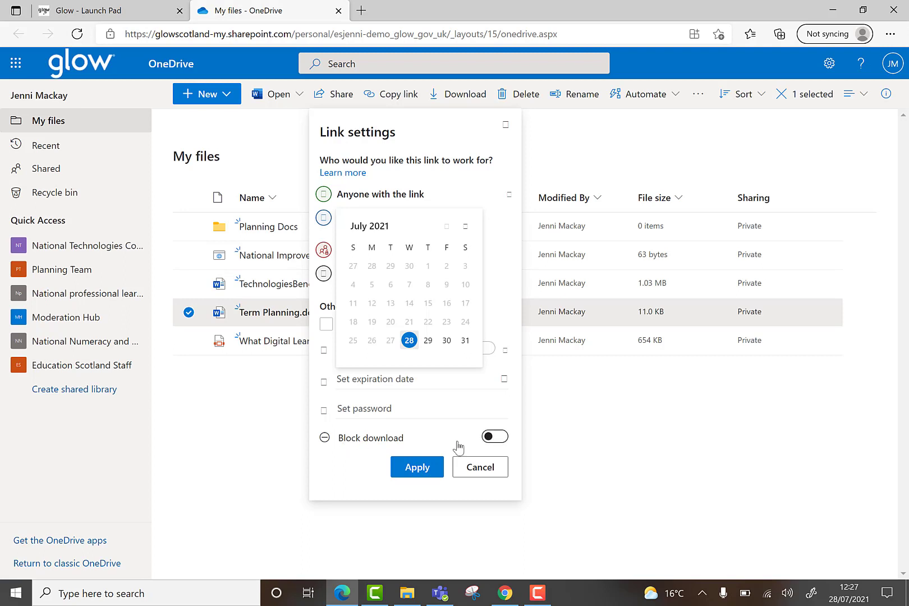
click(493, 436)
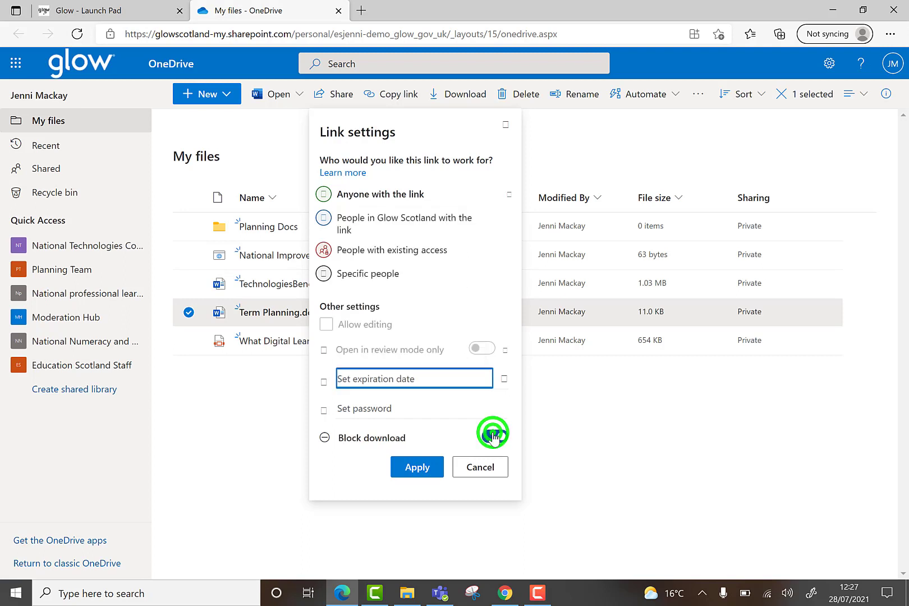
click(491, 436)
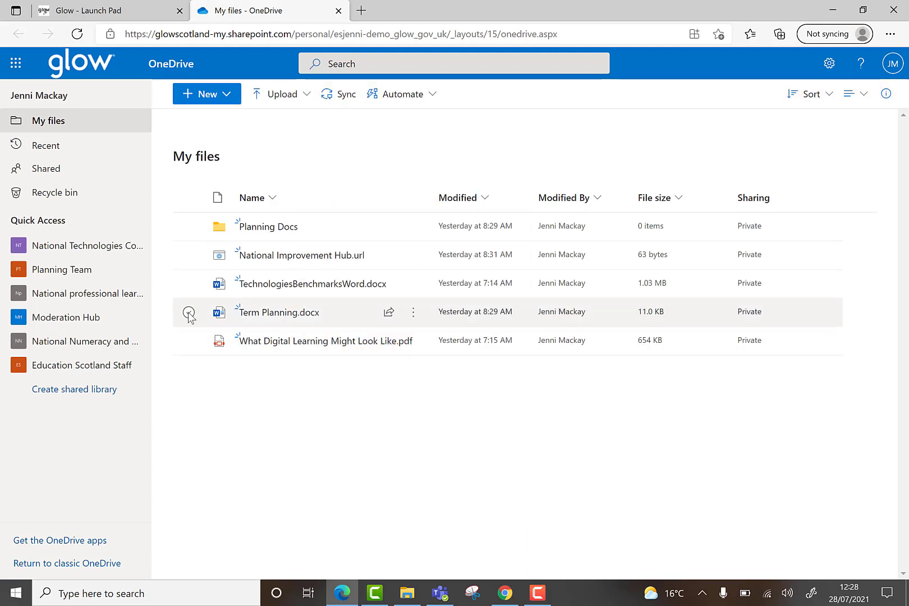
Open and dismiss the row's Send link window, then tick Term Planning.docx's selection circle.
mouse_move(391, 323)
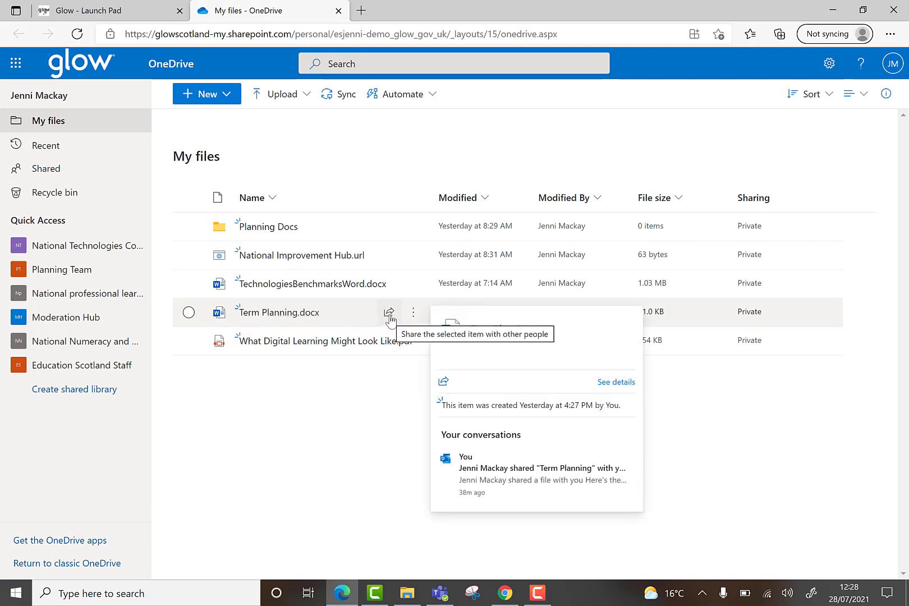
click(389, 312)
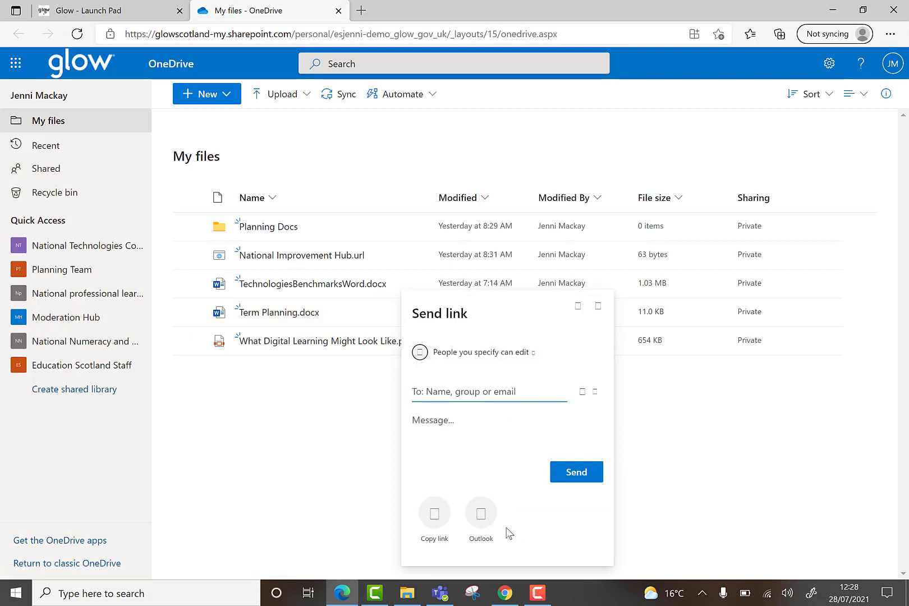
click(285, 430)
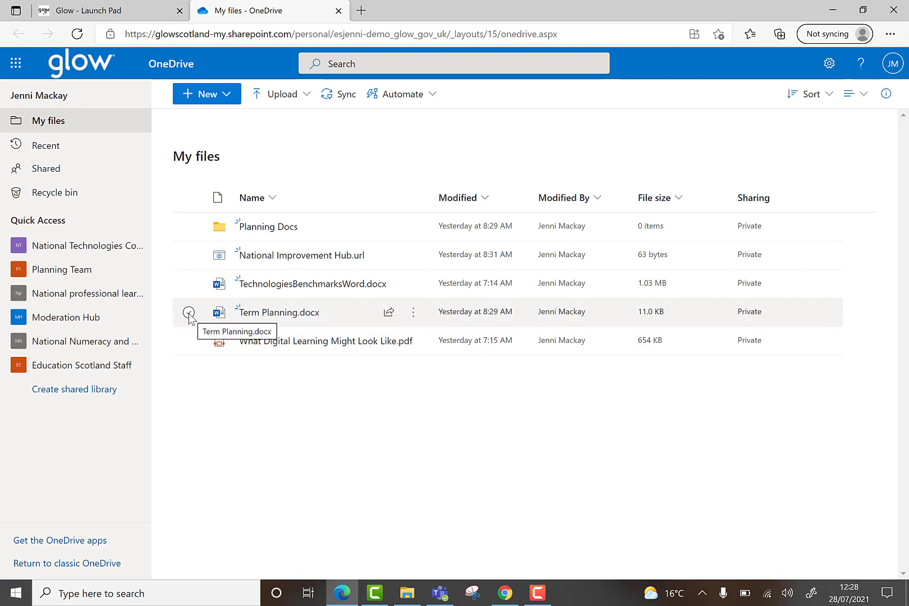
click(188, 313)
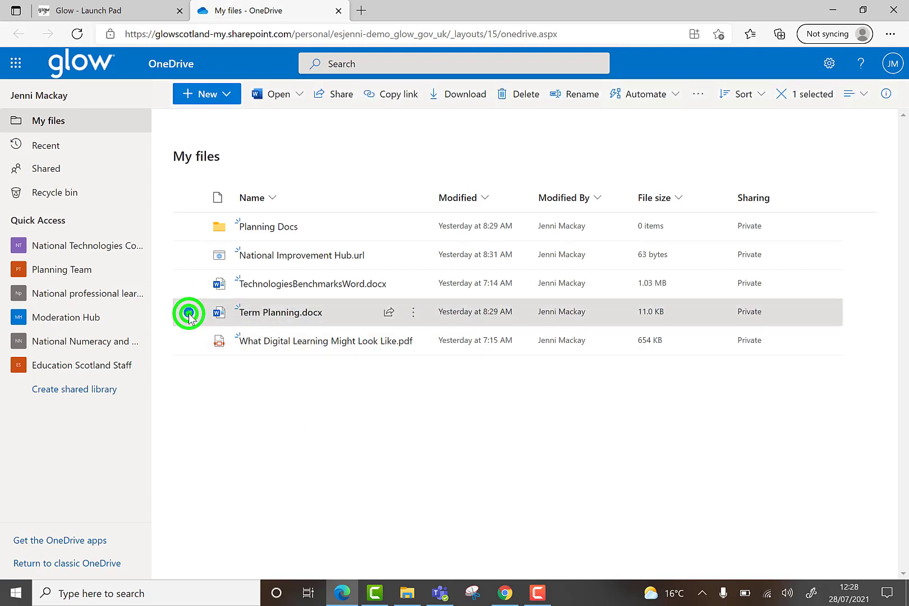
Reselect Term Planning.docx and copy a link for people with existing access.
click(330, 99)
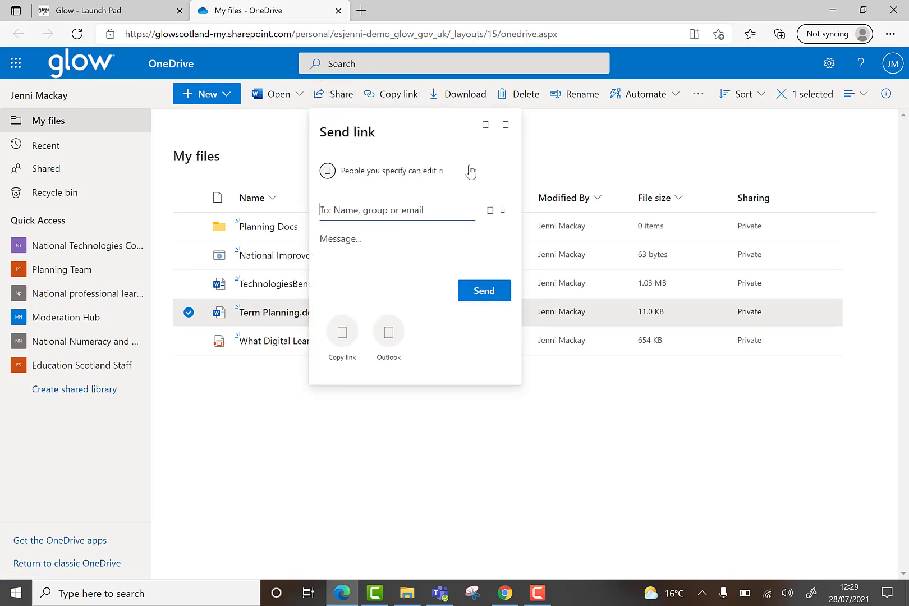
click(267, 139)
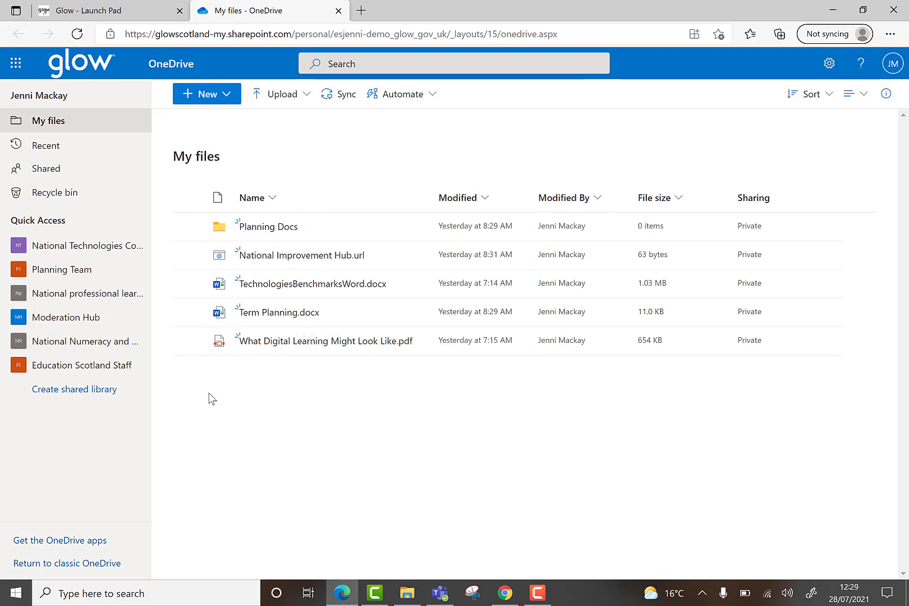
click(189, 312)
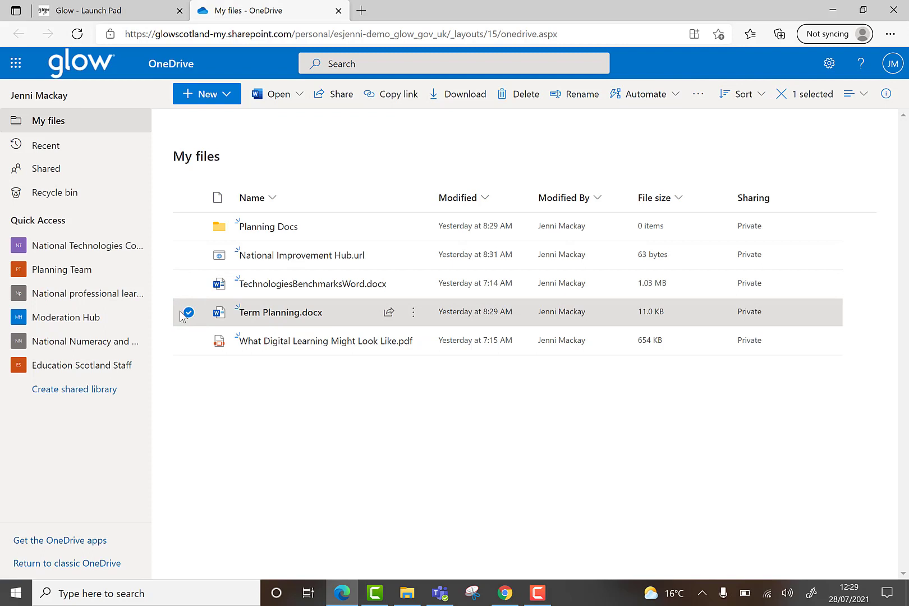
click(394, 101)
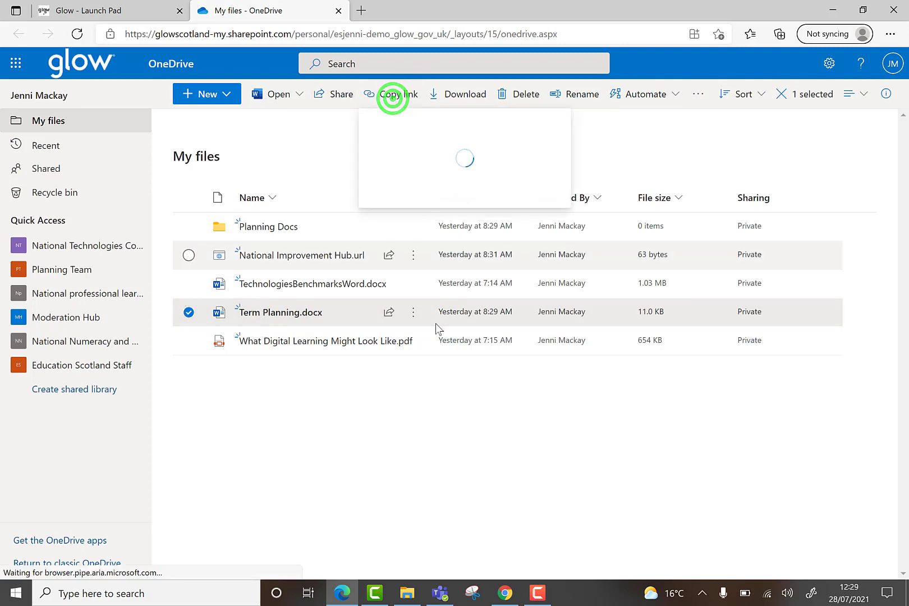
mouse_move(410, 316)
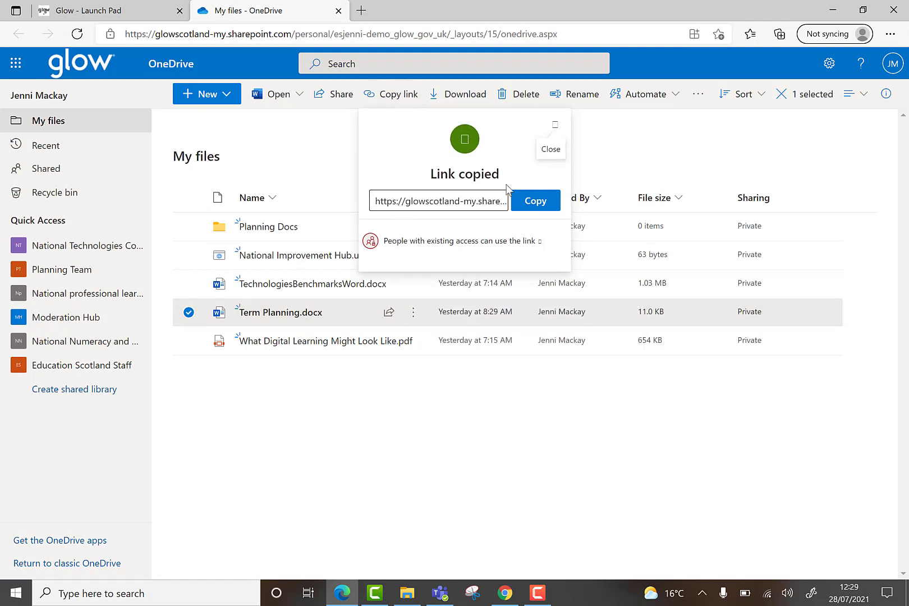
Change the link to Specific people, add the named colleague with editing allowed, and apply.
click(435, 239)
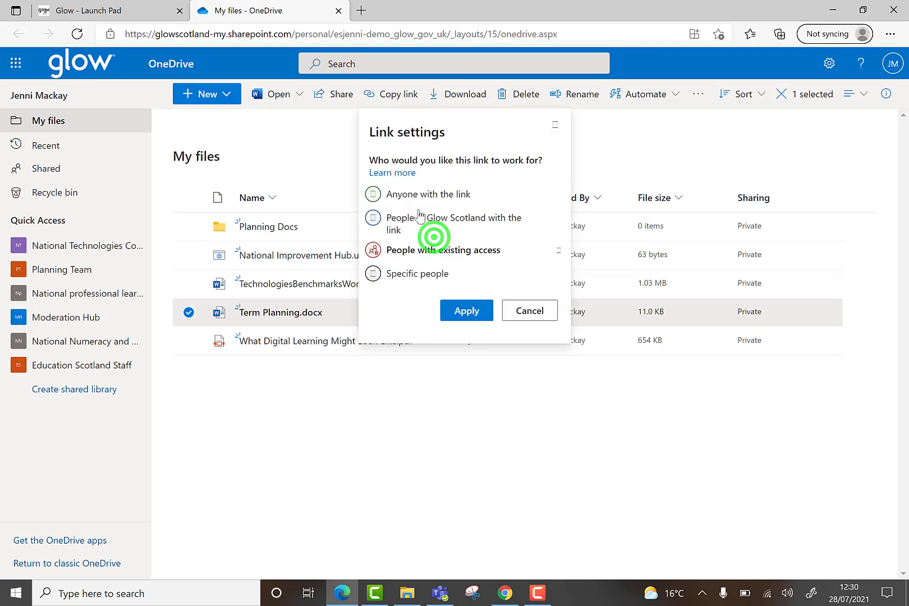
click(400, 274)
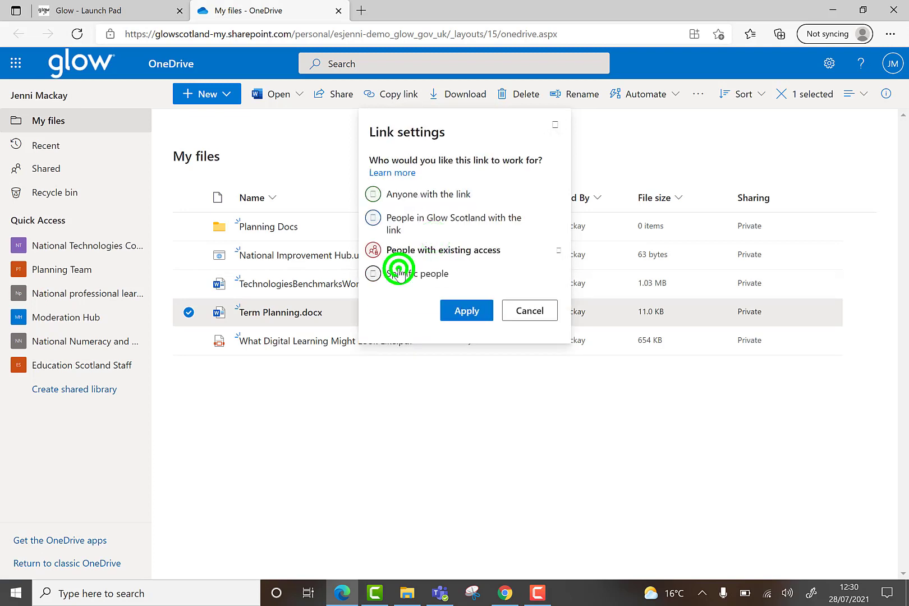
click(404, 296)
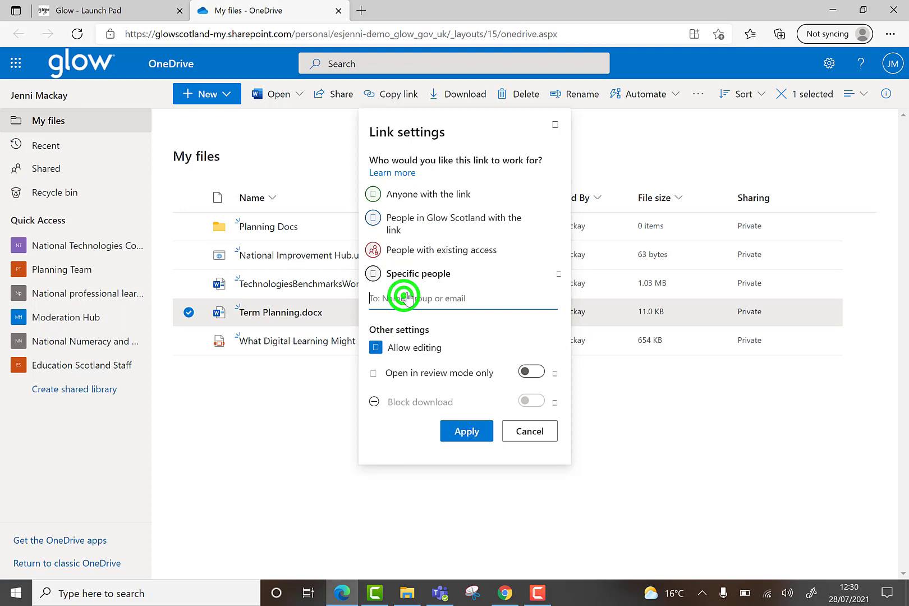
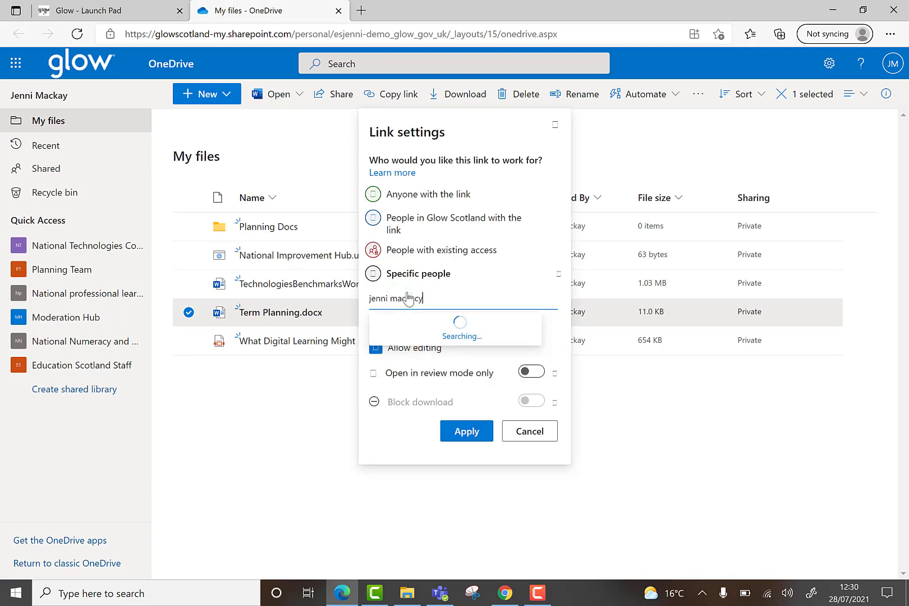
click(469, 318)
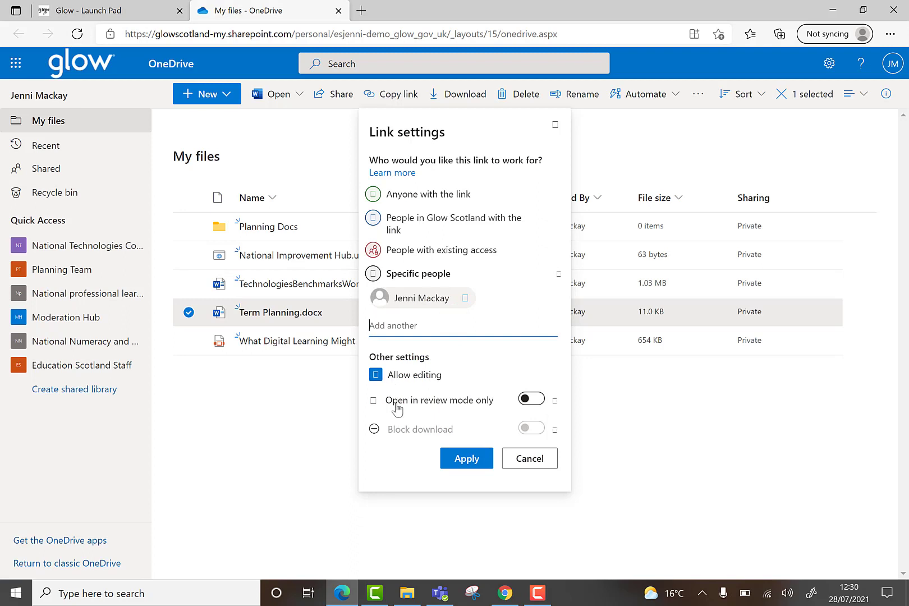
click(479, 462)
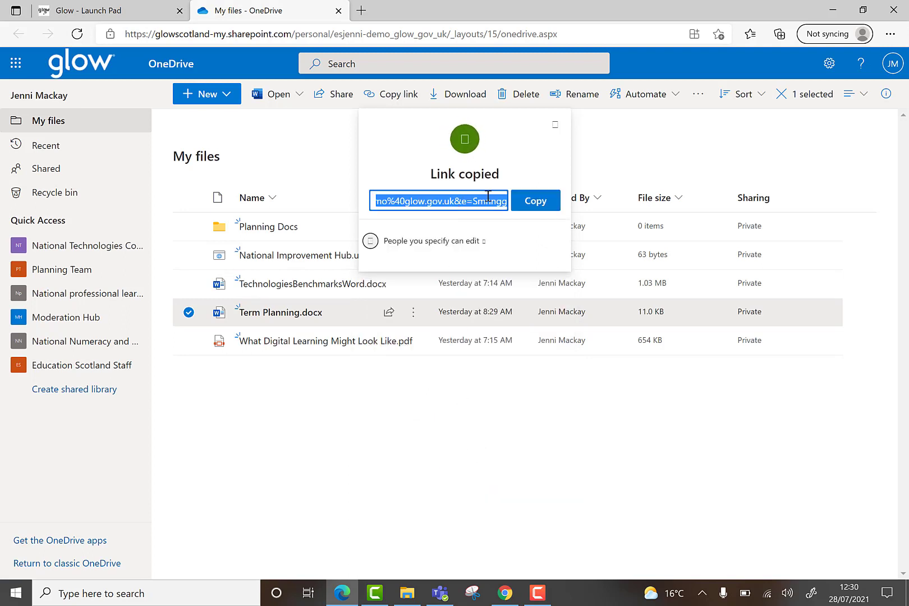
Copy the new specific-people link and reload the OneDrive page.
click(532, 202)
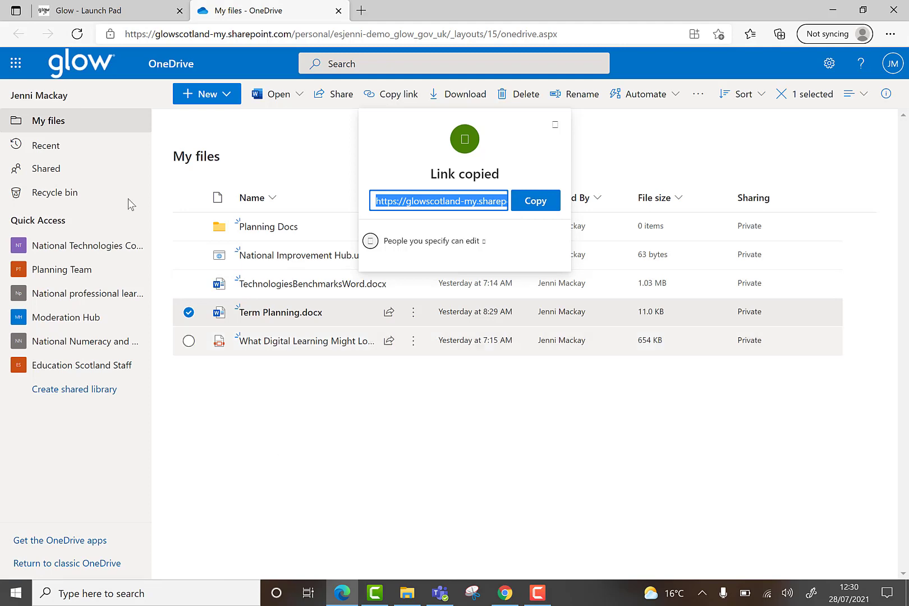
click(79, 33)
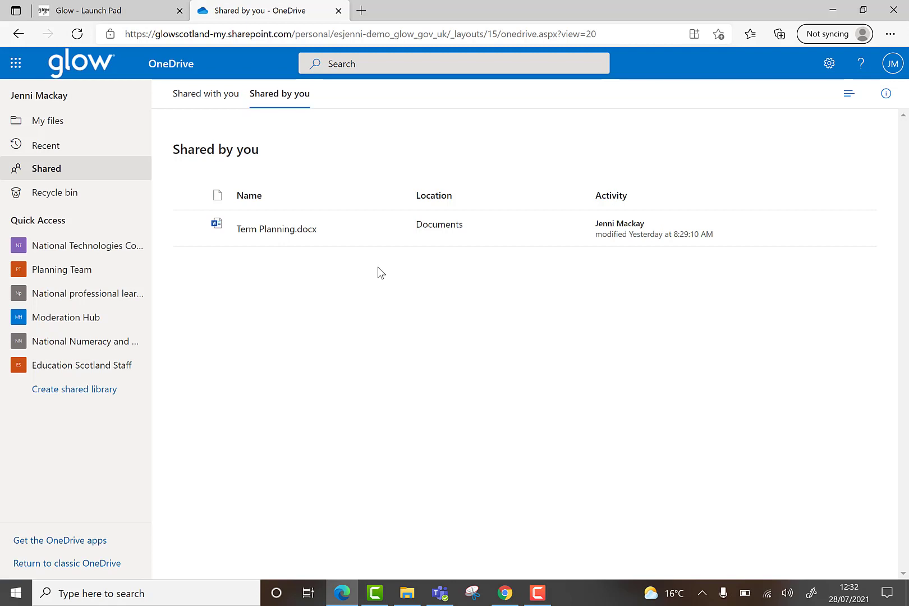
Head back from the Shared by you list toward My files.
mouse_move(388, 230)
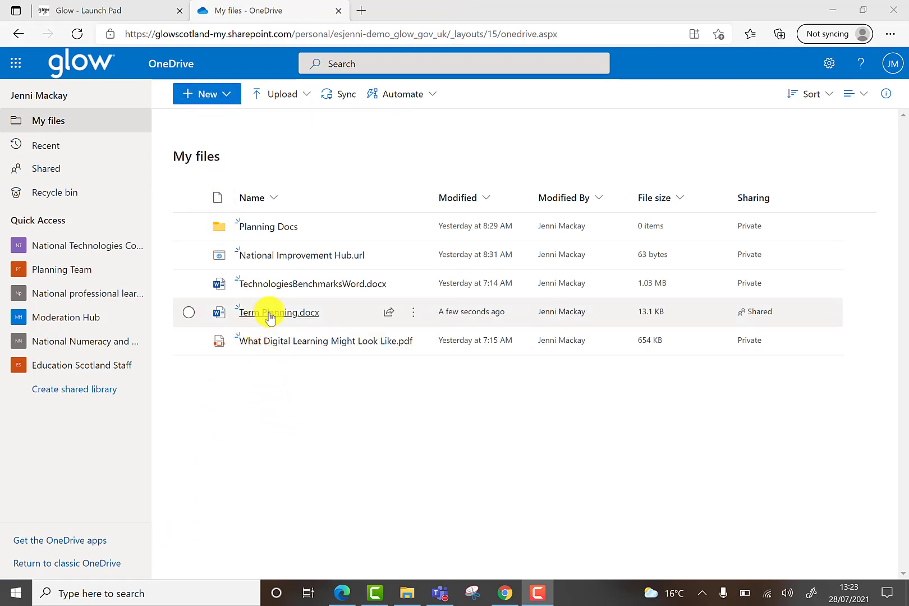
Open Term Planning.docx in Word for the web from its file name.
mouse_move(268, 315)
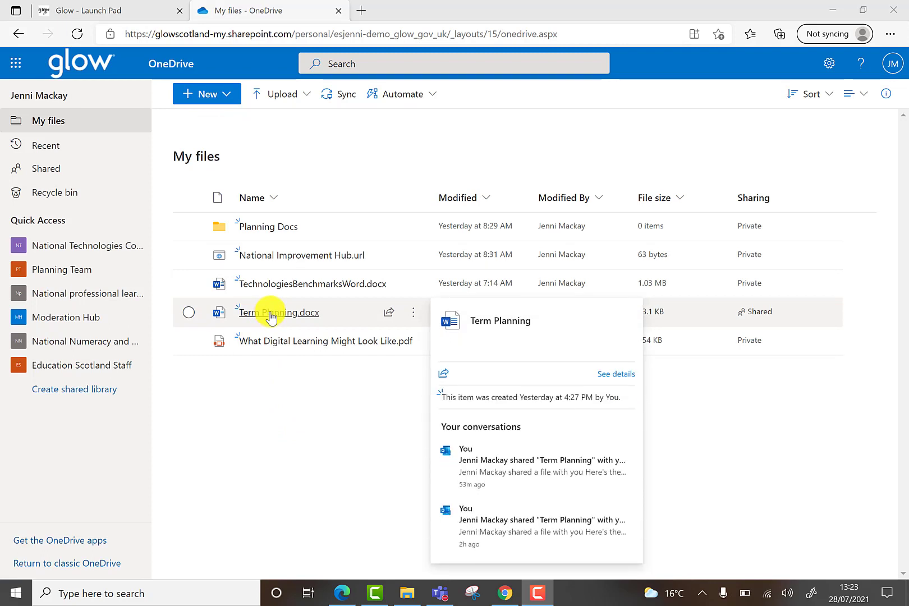
click(270, 315)
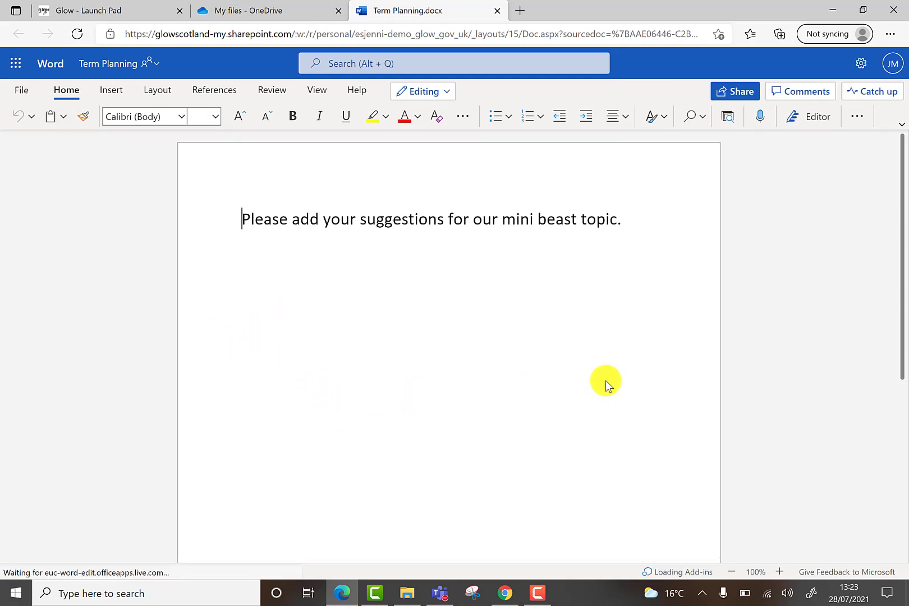
View the co-author's presence card, then watch their butterfly-growing and minibeast-photography suggestions appear.
click(697, 94)
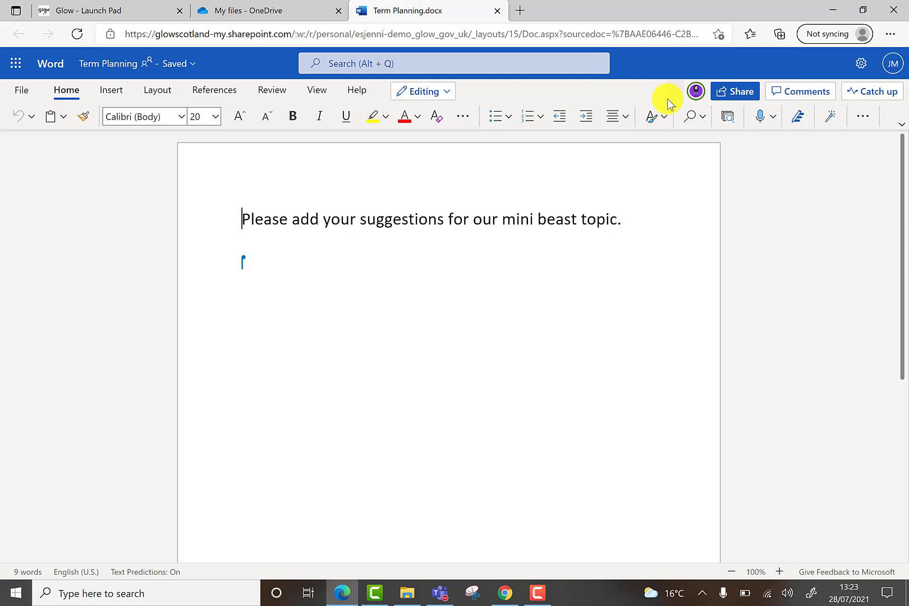
click(696, 92)
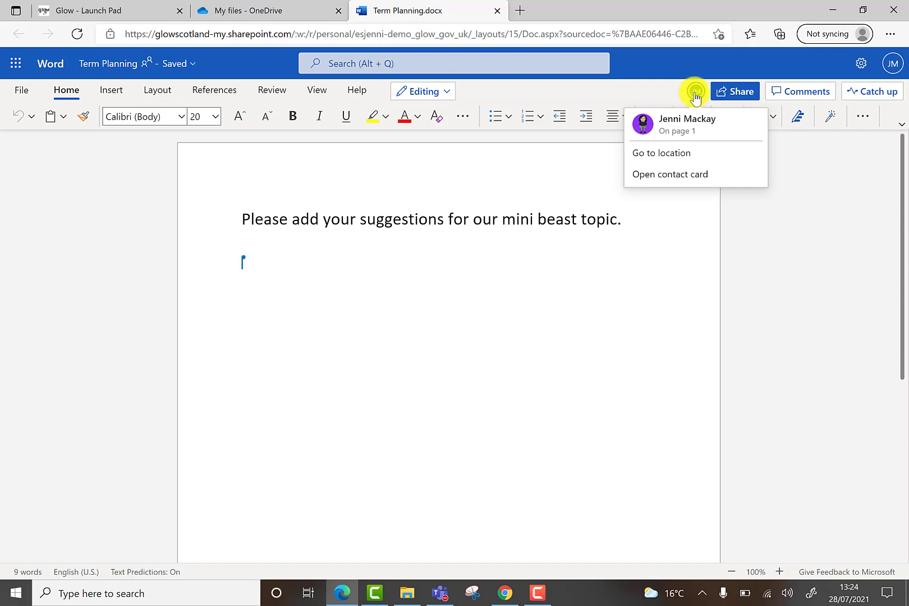
click(280, 339)
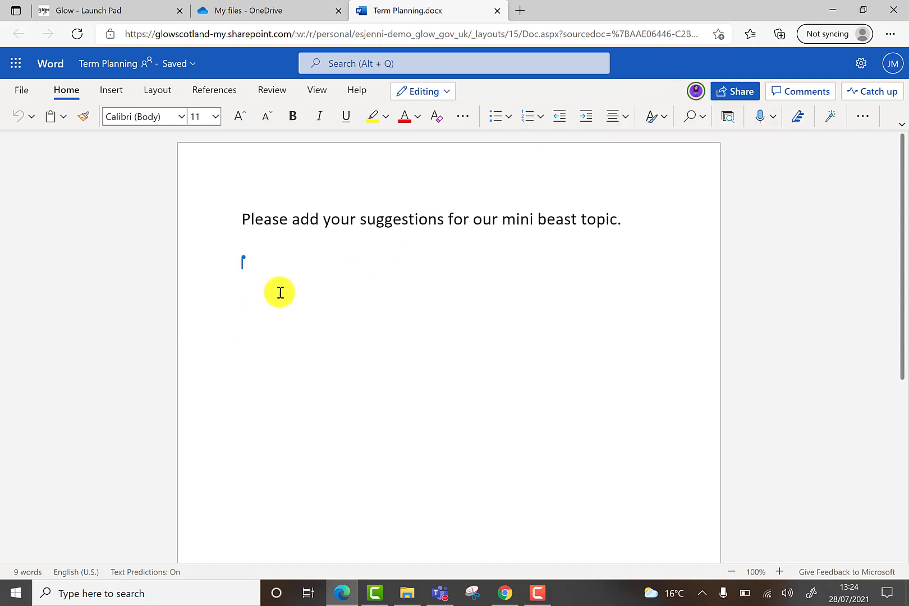
mouse_move(244, 259)
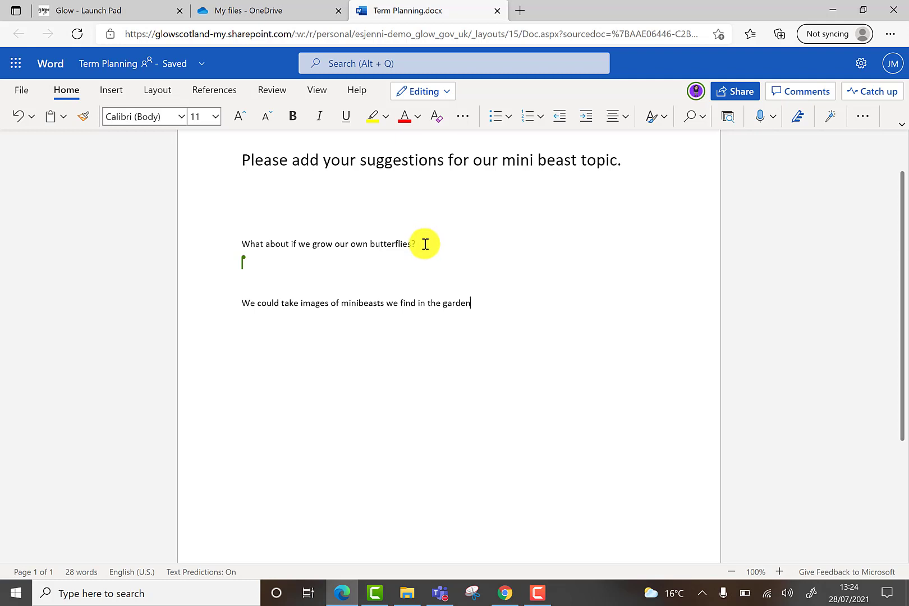
Jump to the co-author's location in Term Planning, then close the document.
click(695, 91)
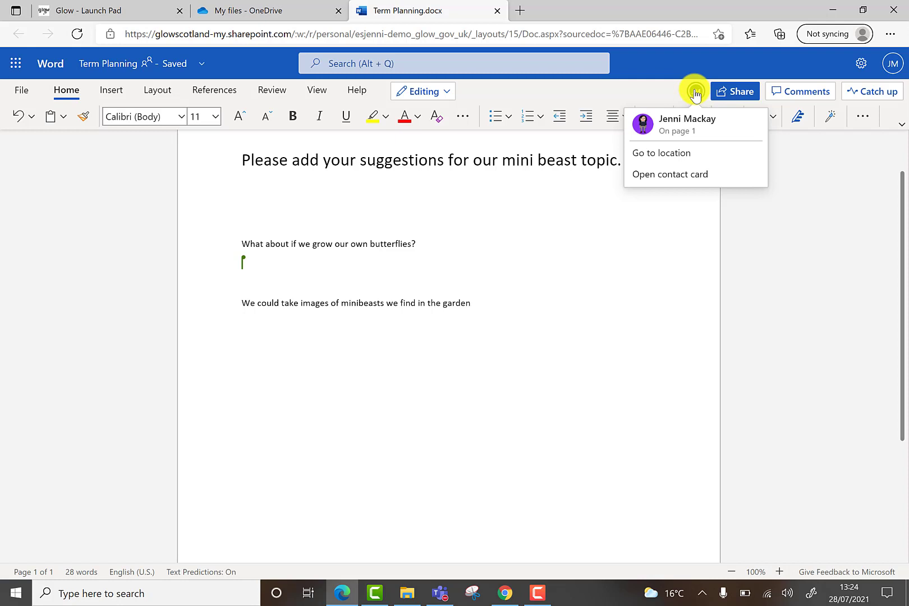
click(673, 155)
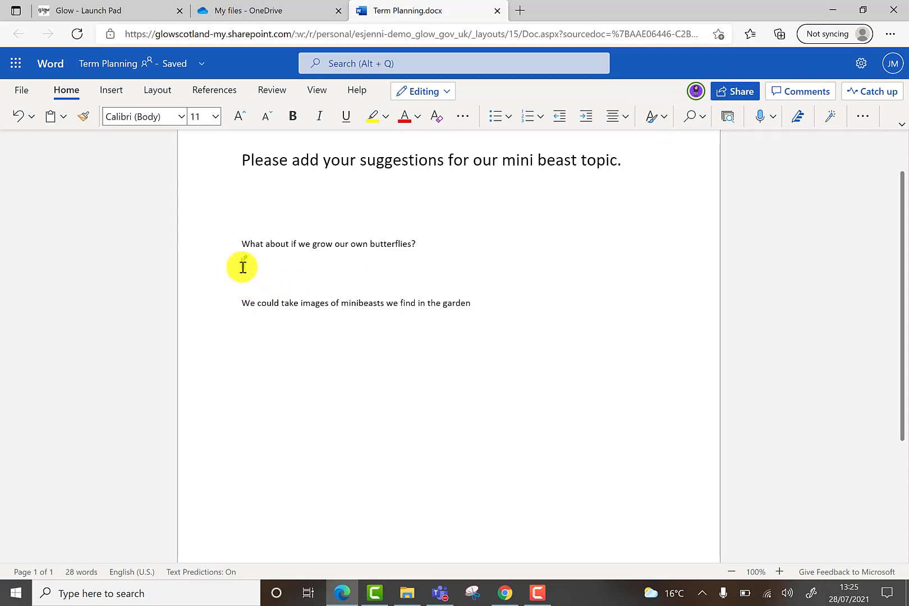
mouse_move(243, 267)
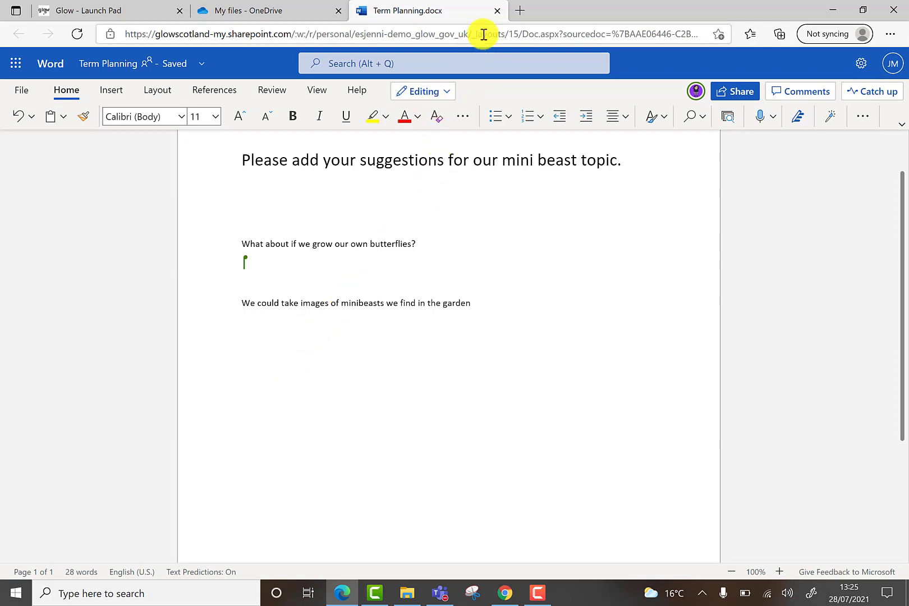
click(497, 11)
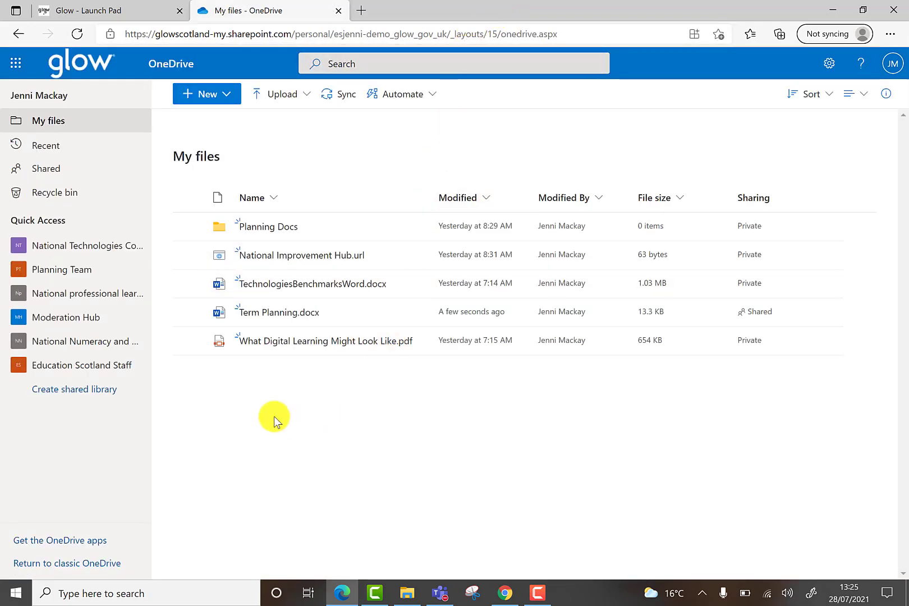
Create a new blank Word document, Document1, and glance at its Send link dialog.
click(205, 94)
click(195, 147)
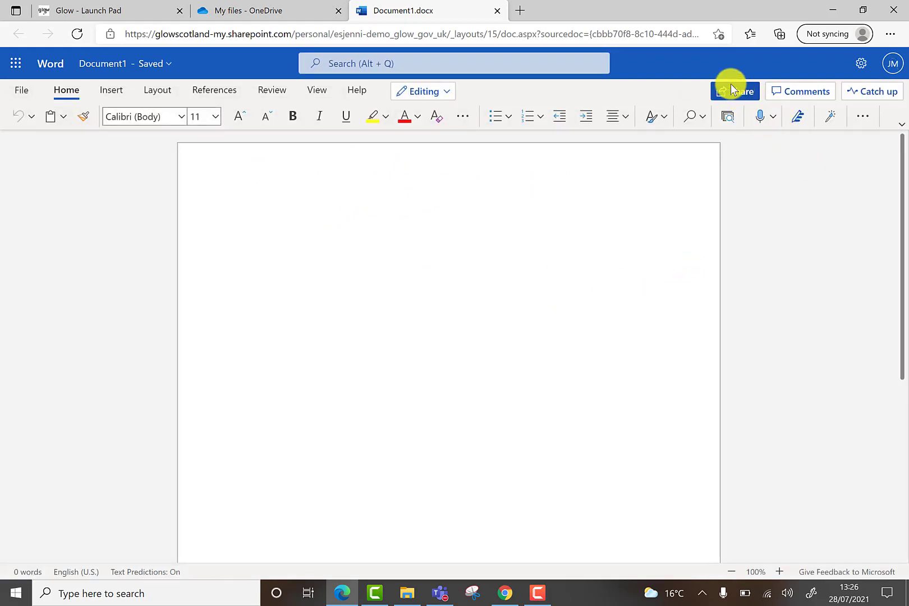
click(727, 88)
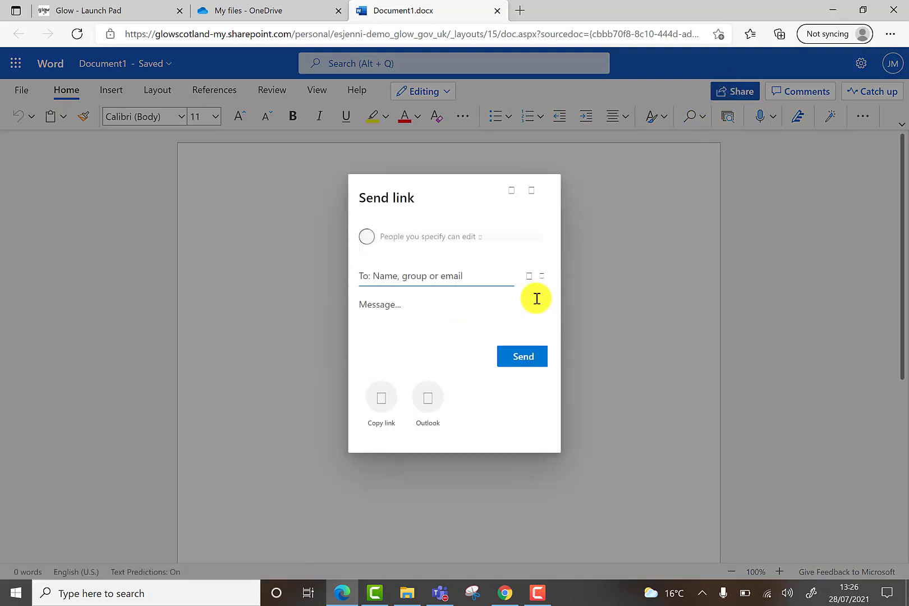
click(589, 232)
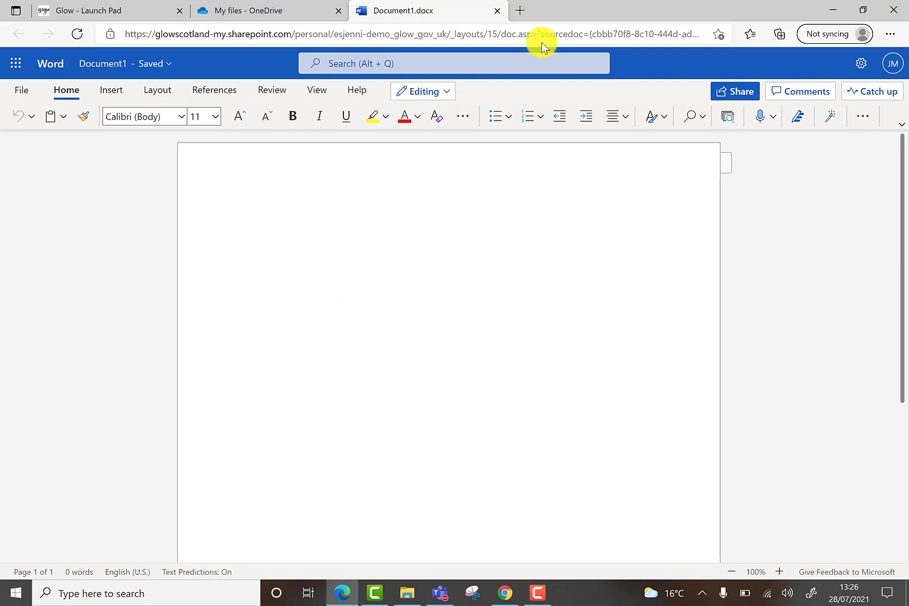
Close Document1 to return to My files, now listing Document.docx and Document1.docx.
click(496, 12)
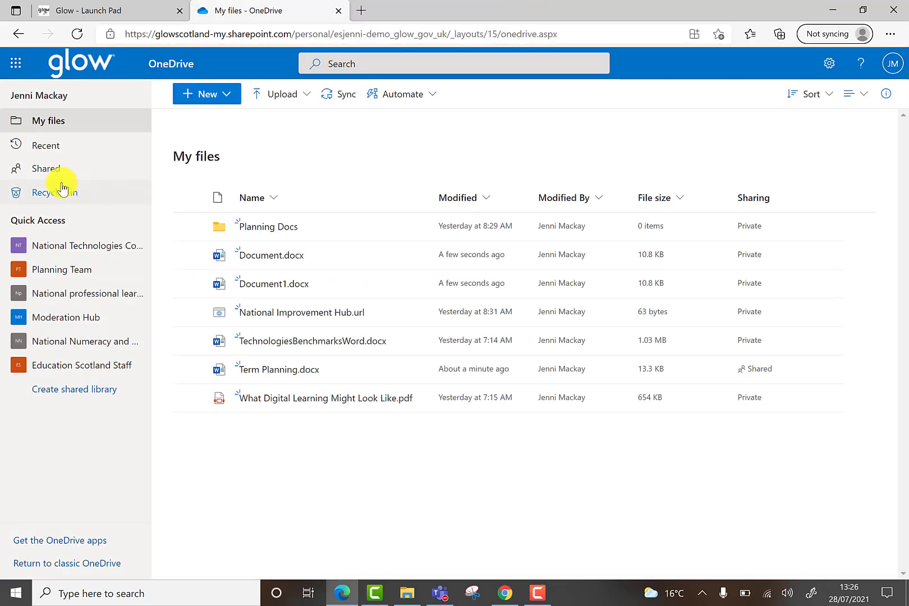